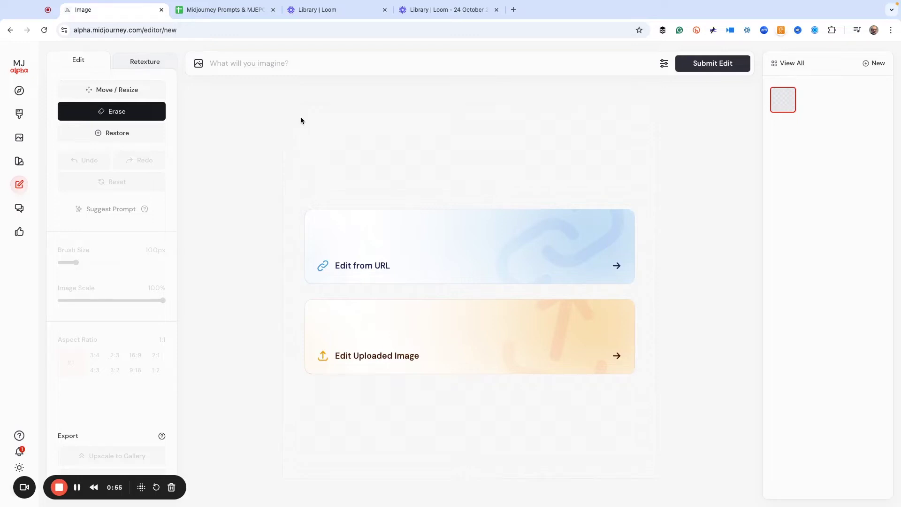
- Start a new edit from Explore, delete the leftover beagle puppy prompt, and view the settings
click(17, 93)
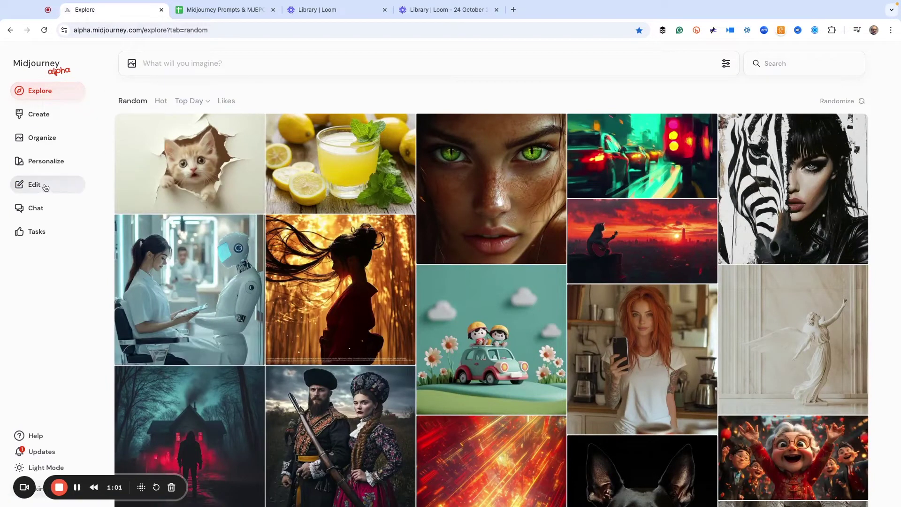
click(60, 183)
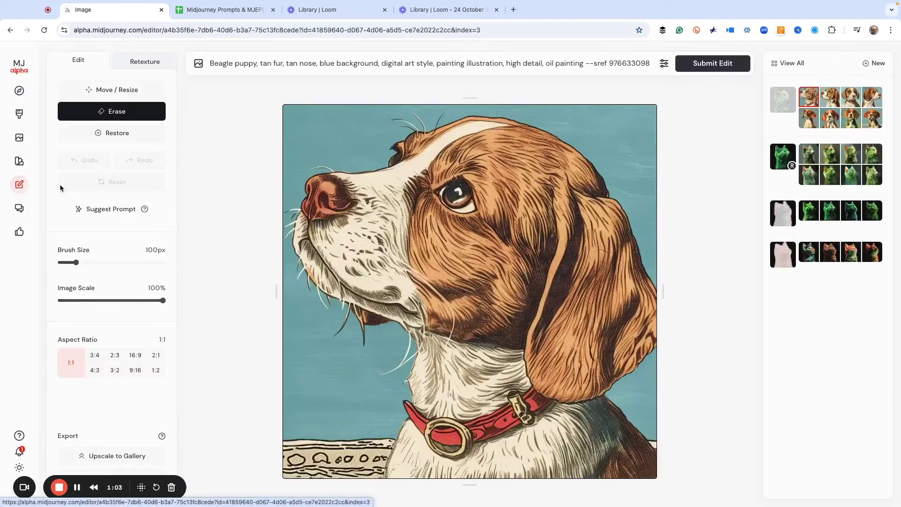
click(876, 63)
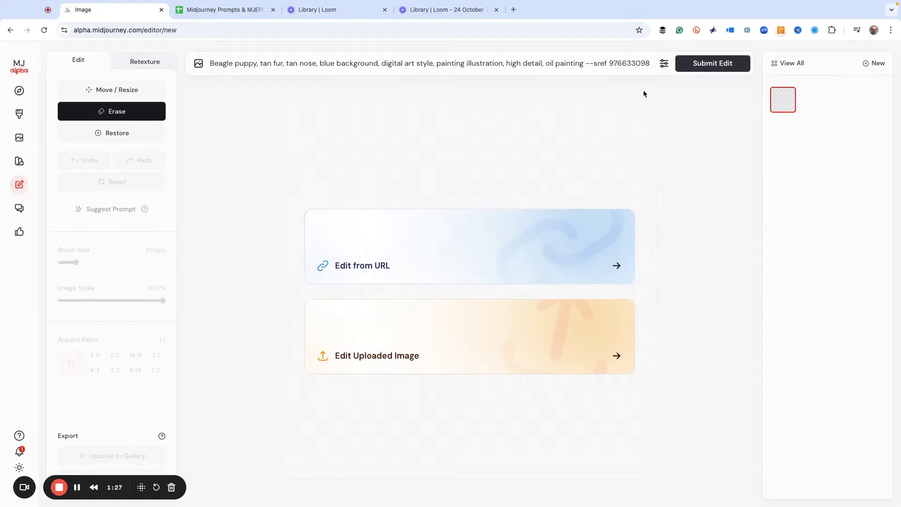
drag(650, 65, 164, 66)
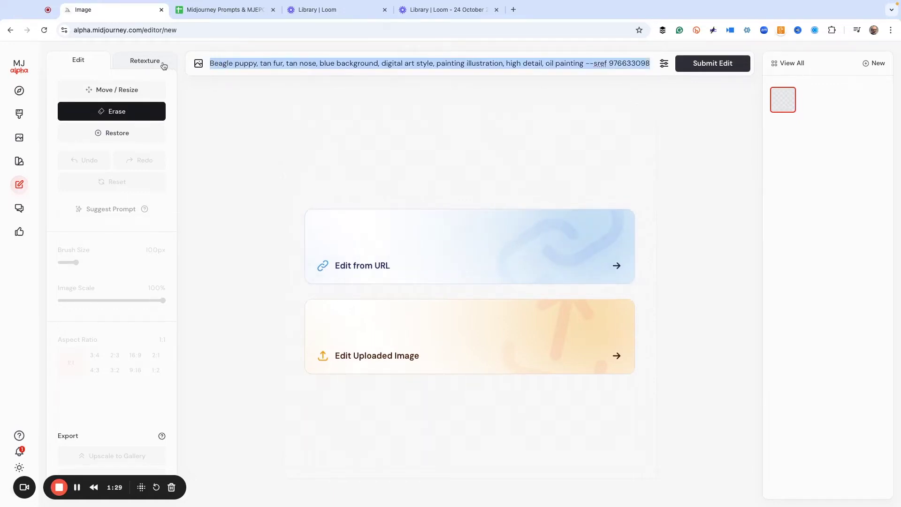
key(BackSpace)
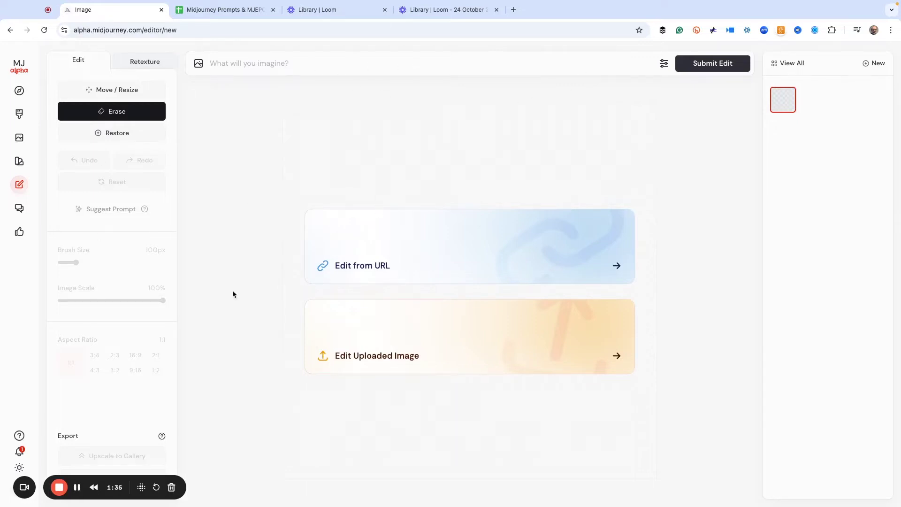
click(663, 63)
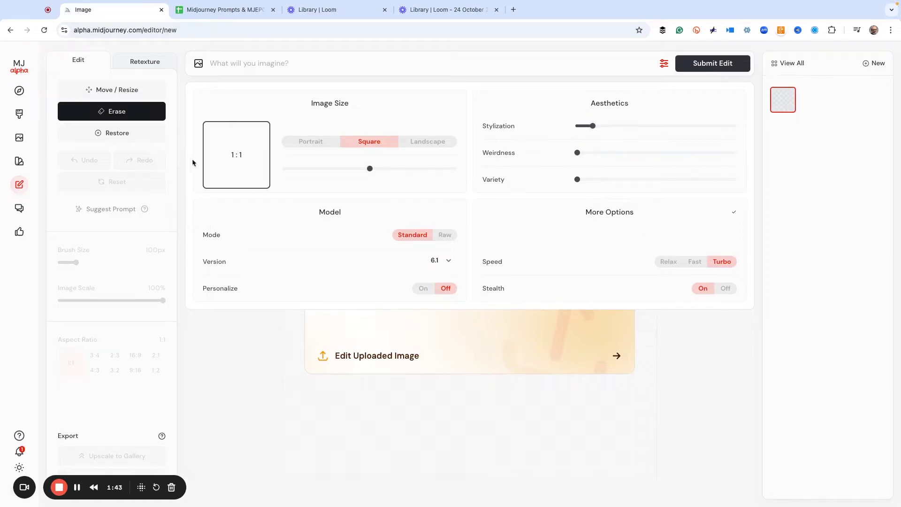
click(249, 344)
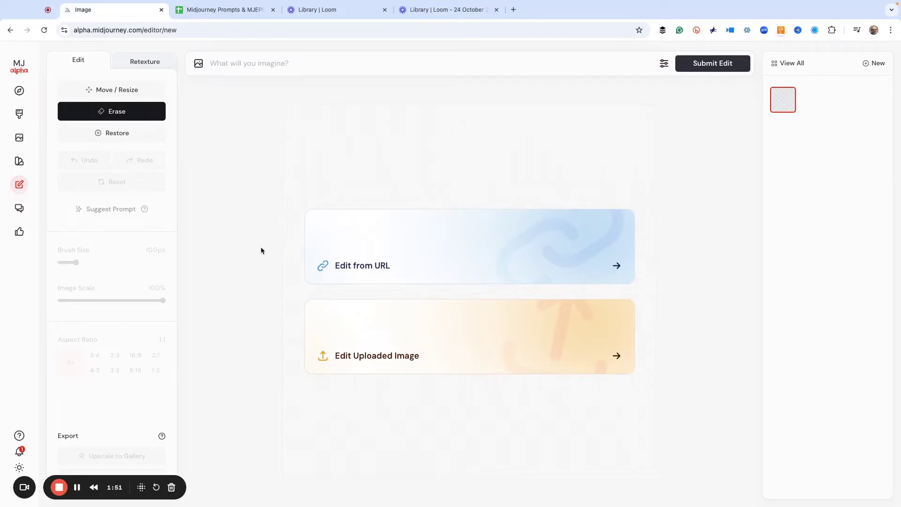
click(412, 339)
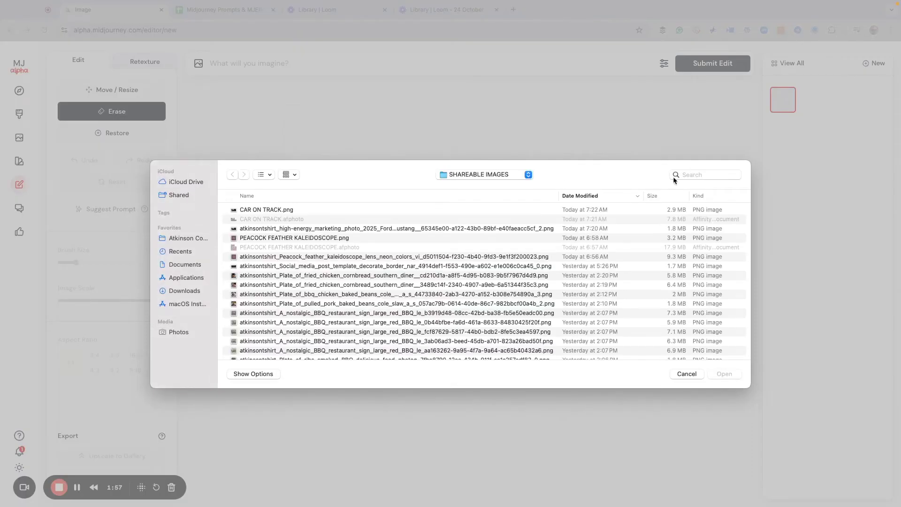
- Search the files for 'guitar' and upload GUITAR PLAYER WATERCOLOR.png into the editor
click(689, 174)
text(guita)
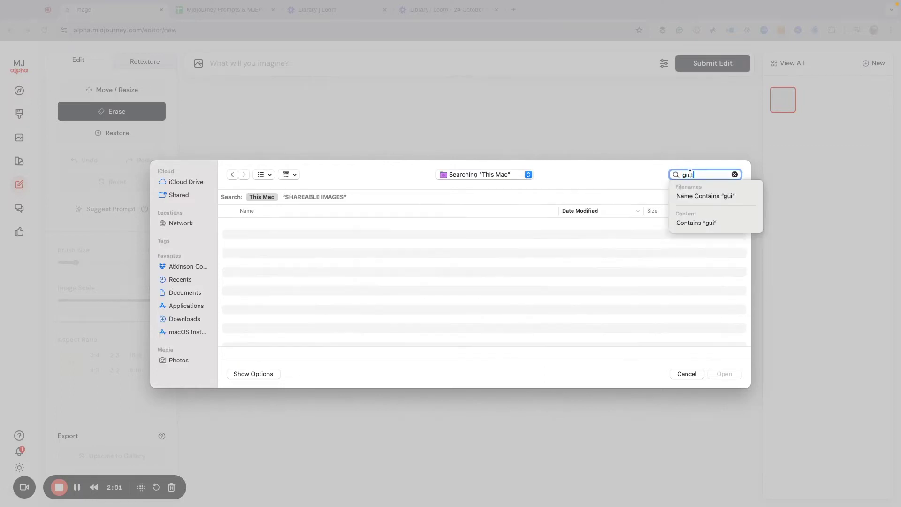
text(r)
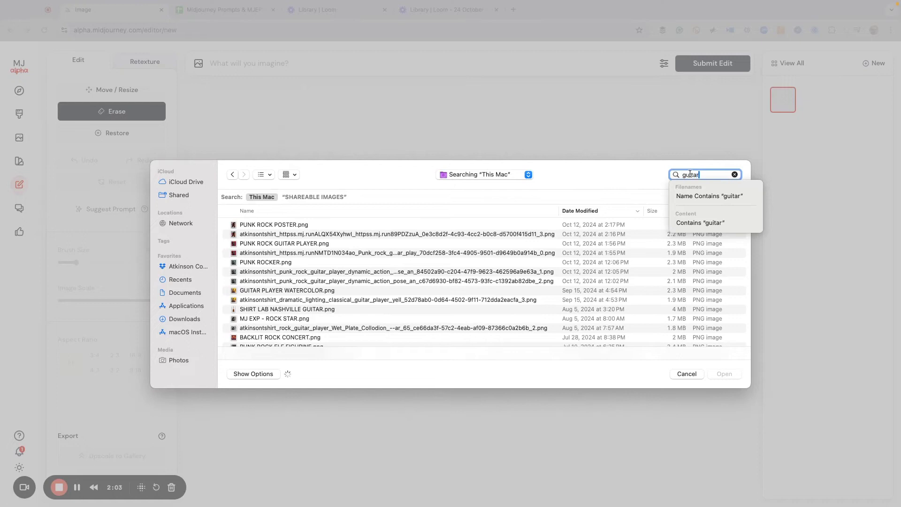
click(280, 293)
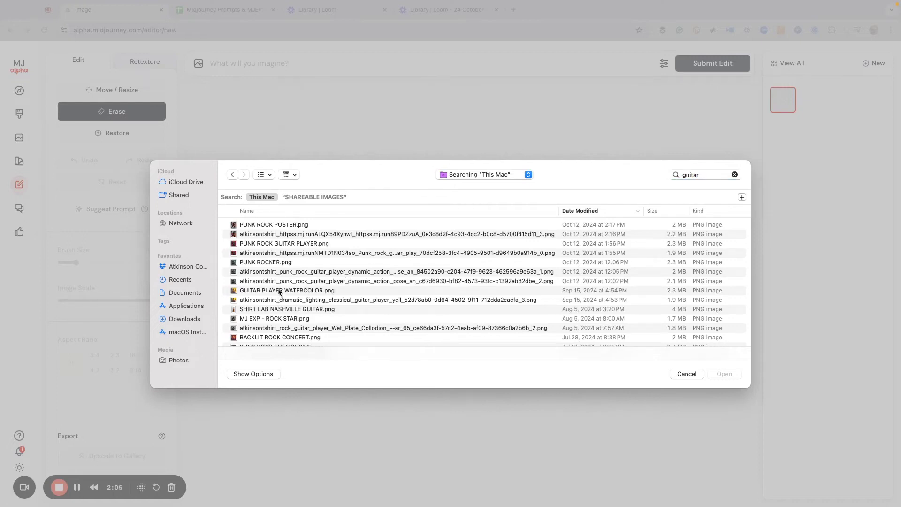
click(284, 291)
click(722, 374)
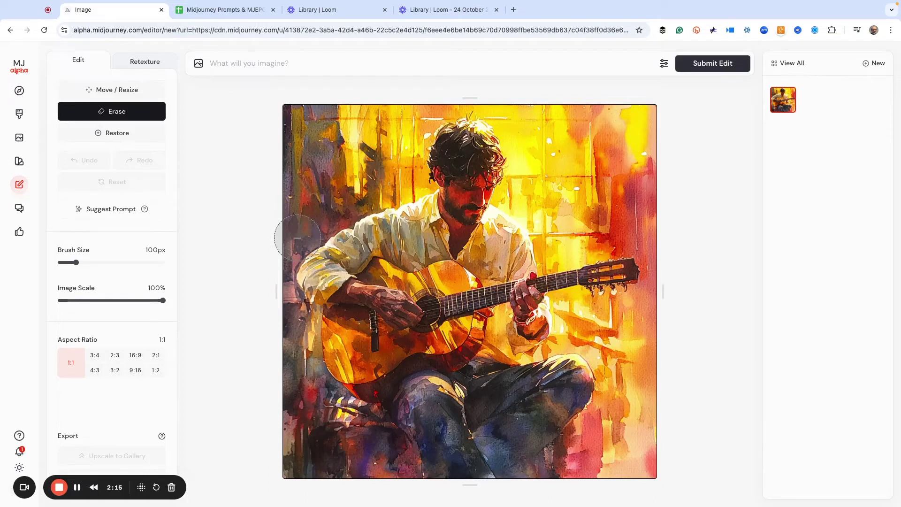
- Generate a suggested prompt from the image, then change 'man' to 'woman' and 'He' to 'She'
click(105, 209)
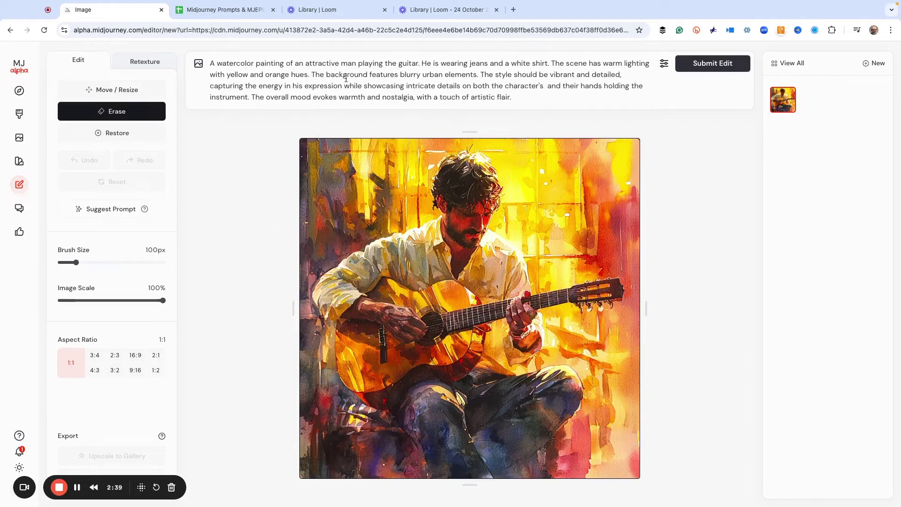
click(341, 64)
text(wo)
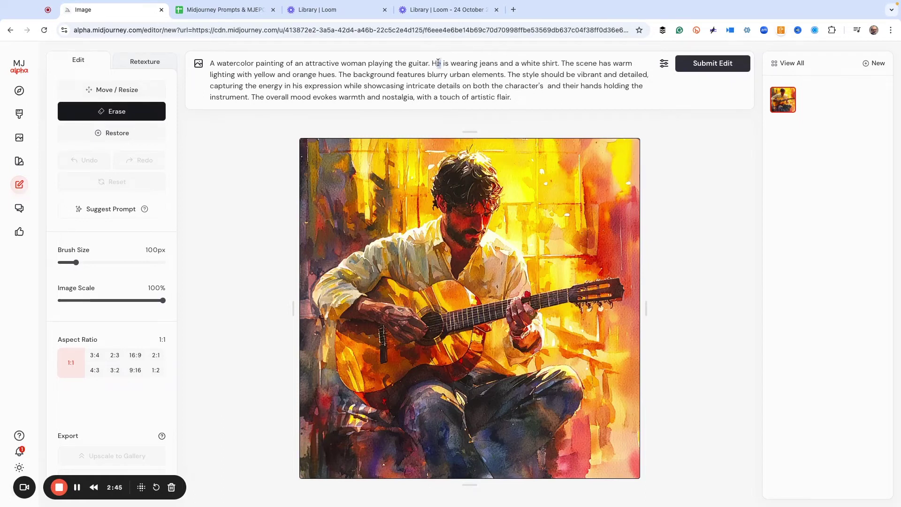
drag(441, 63, 432, 62)
text(She)
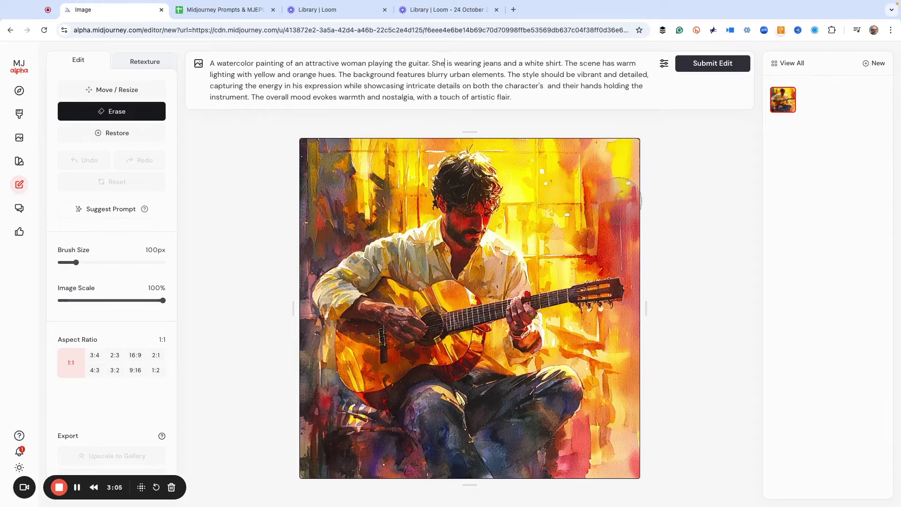
- Erase the man's head, hair, shoulder and lower figure, then submit the edit
click(709, 66)
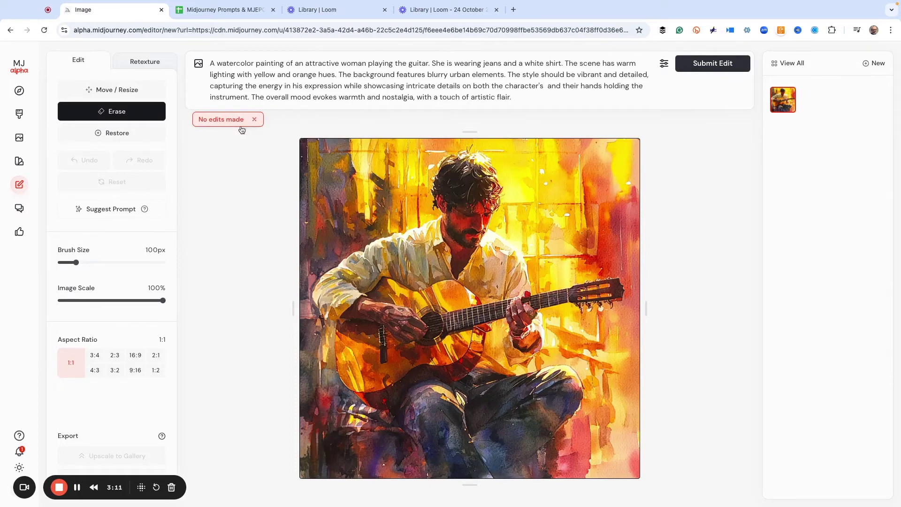
click(254, 120)
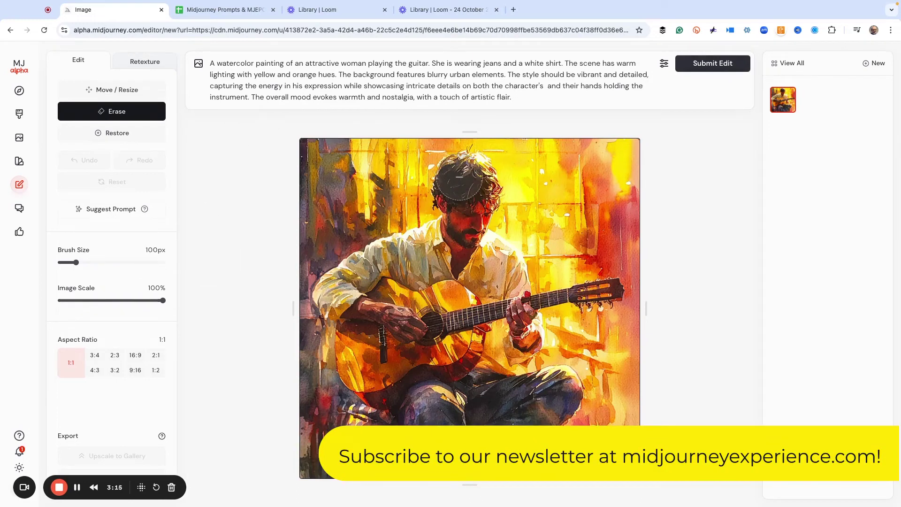
mouse_move(460, 176)
mouse_down()
mouse_move(447, 196)
mouse_move(453, 240)
mouse_move(415, 242)
mouse_move(354, 271)
mouse_move(325, 303)
mouse_move(357, 306)
mouse_move(413, 330)
mouse_move(370, 311)
mouse_move(379, 269)
mouse_move(470, 262)
mouse_move(508, 287)
mouse_move(522, 313)
mouse_move(520, 351)
mouse_move(509, 336)
mouse_move(490, 381)
mouse_move(428, 413)
mouse_move(523, 399)
mouse_up()
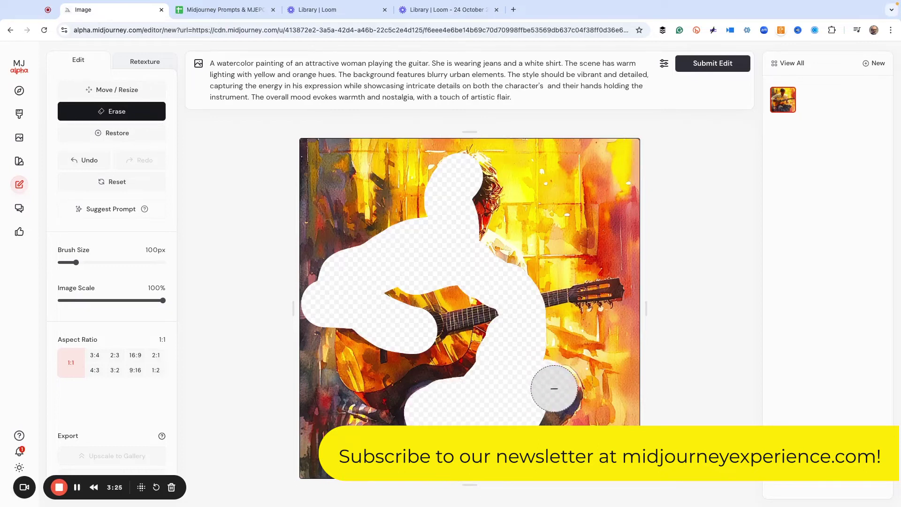
mouse_move(554, 389)
mouse_down()
mouse_move(557, 376)
mouse_move(539, 425)
mouse_up()
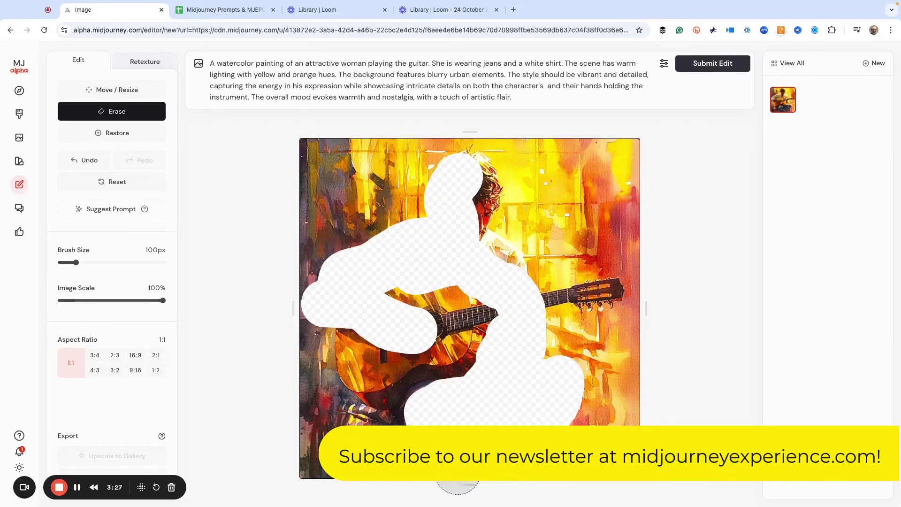
mouse_move(499, 286)
mouse_down()
mouse_move(472, 217)
mouse_move(474, 155)
mouse_up()
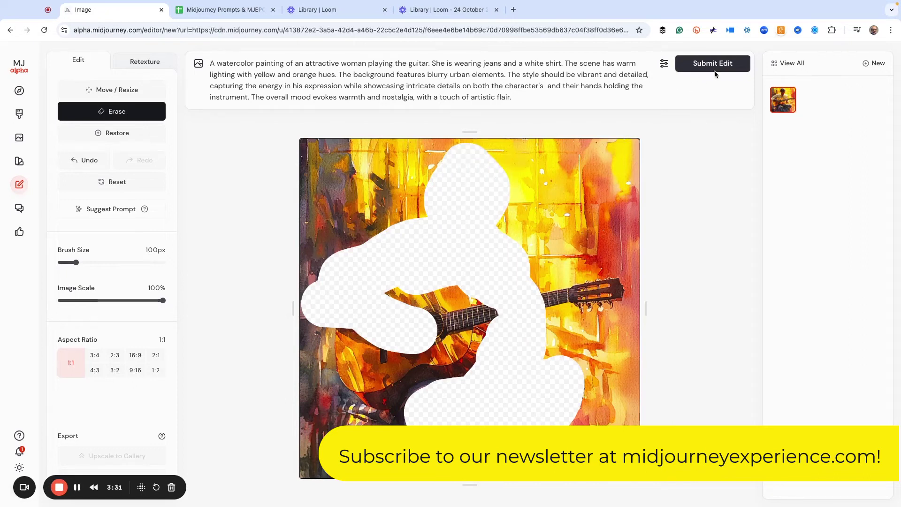
click(718, 65)
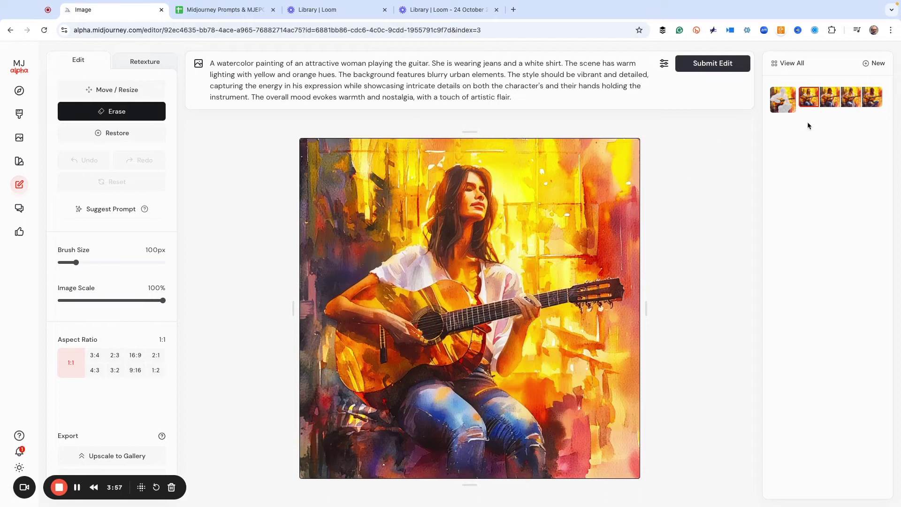
- Browse the results and select the fifth variation, the cross-legged woman with her acoustic guitar
click(827, 98)
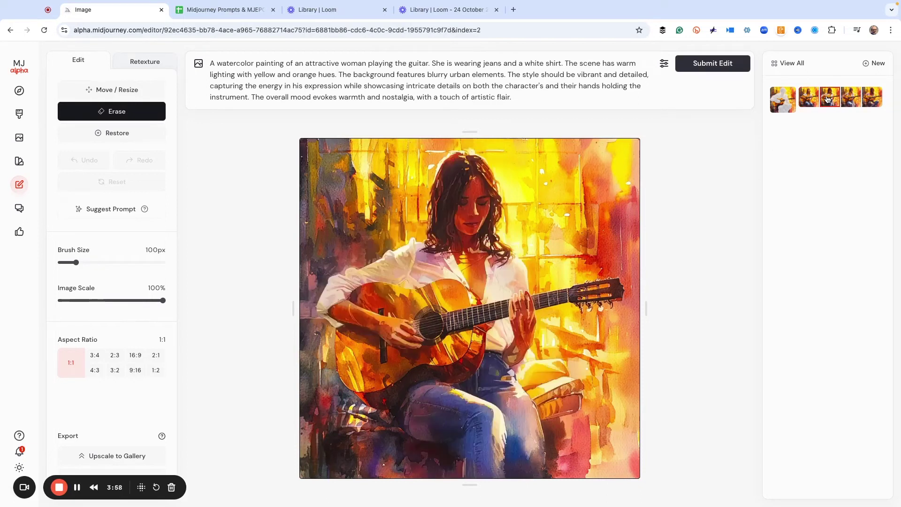
click(863, 98)
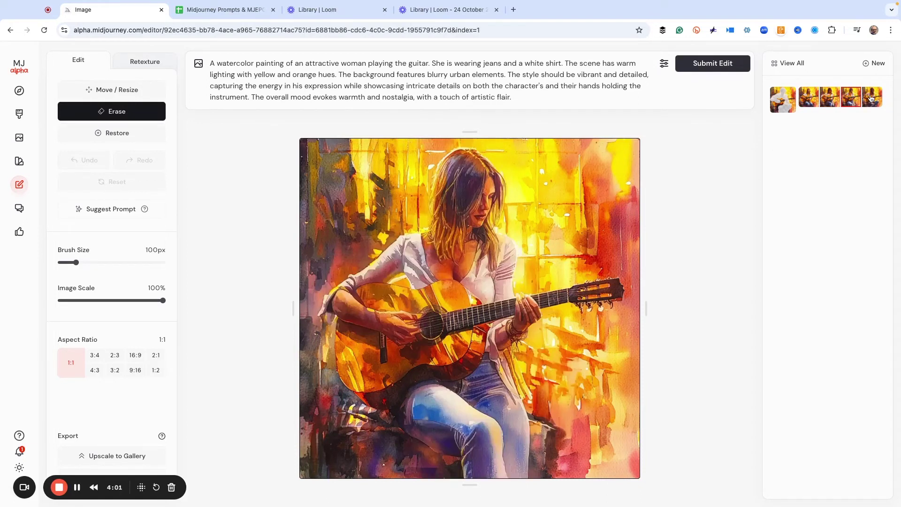
click(872, 98)
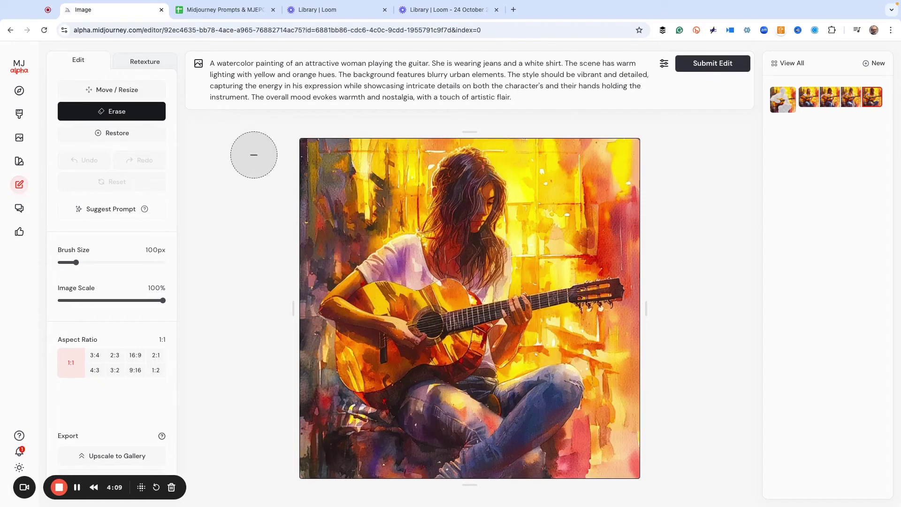
- Switch to Retexture and replace 'A watercolor' with 'Oil' in the prompt
click(137, 63)
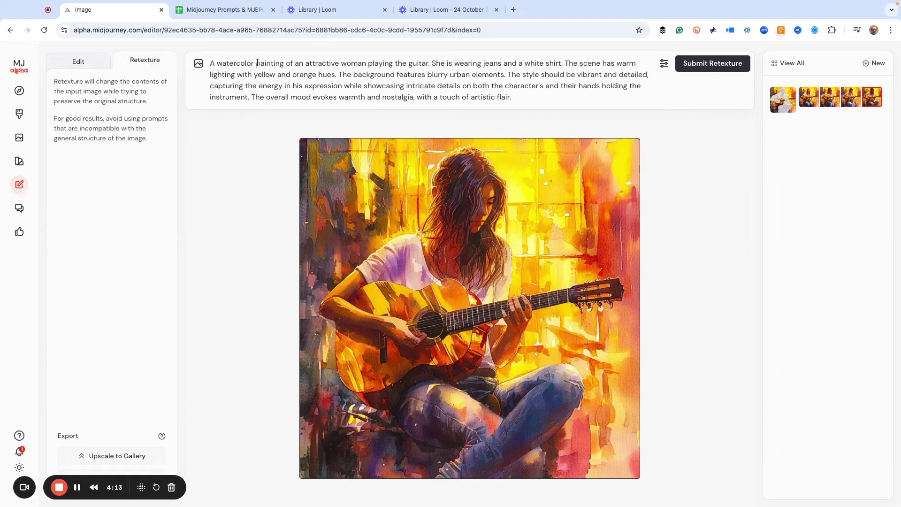
drag(253, 62, 207, 64)
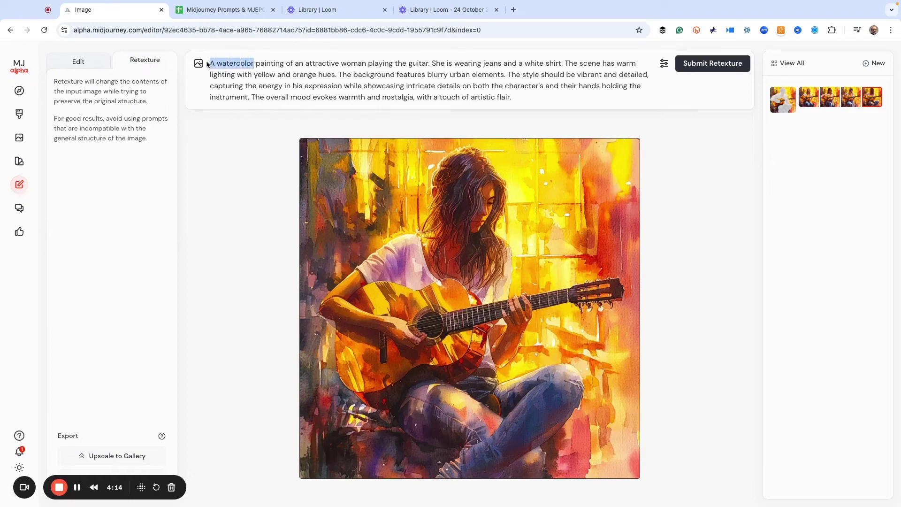
text(Oil)
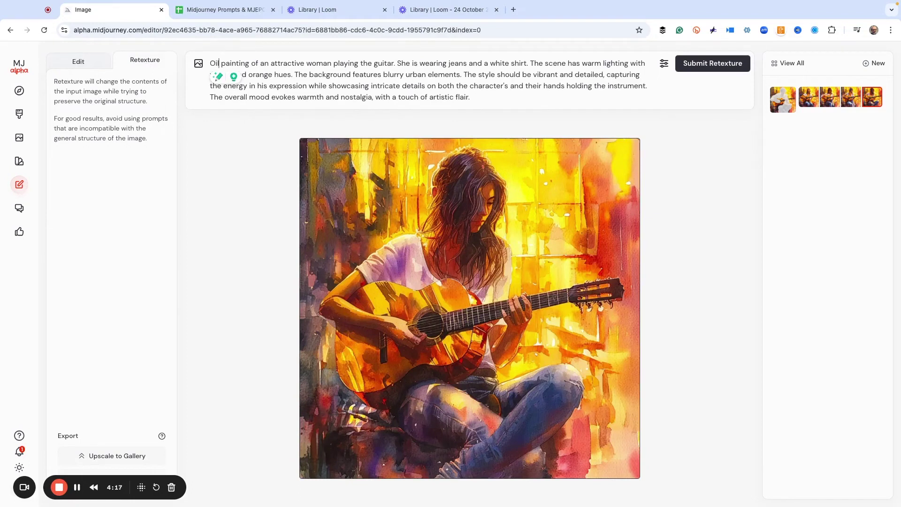
click(238, 11)
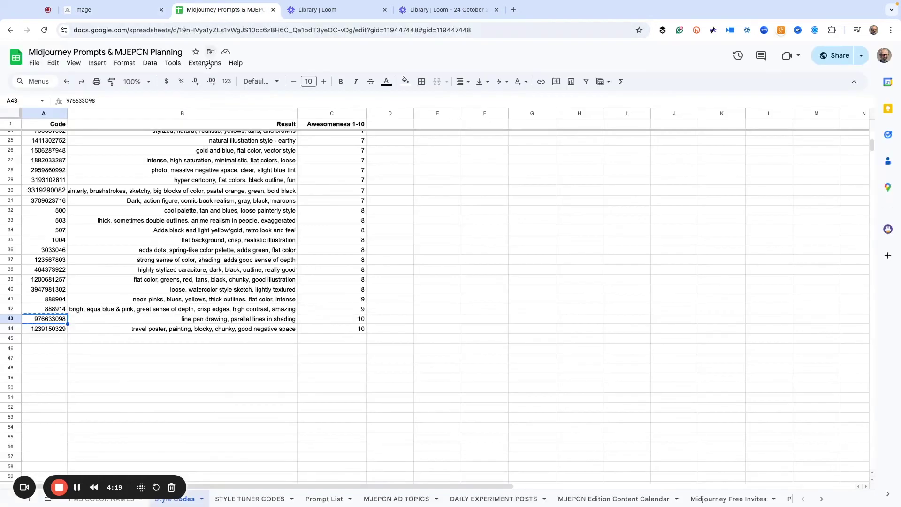
click(58, 329)
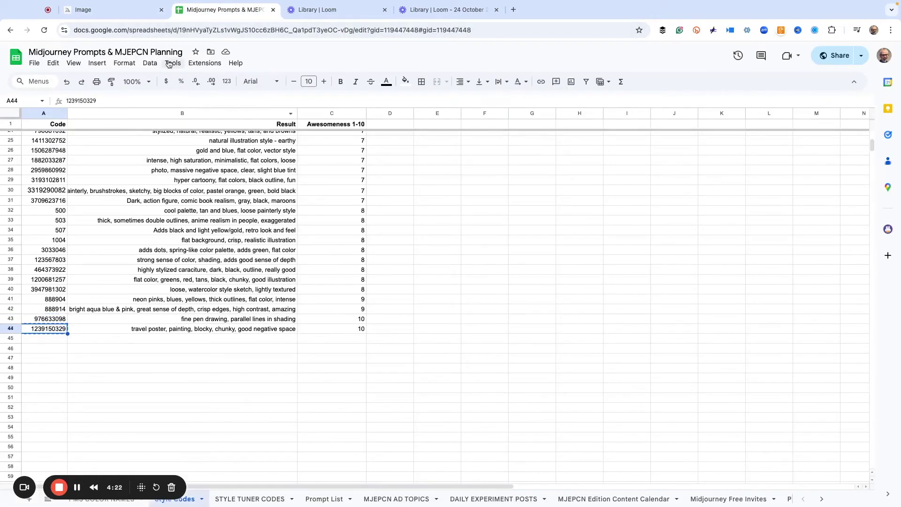
click(112, 10)
click(494, 97)
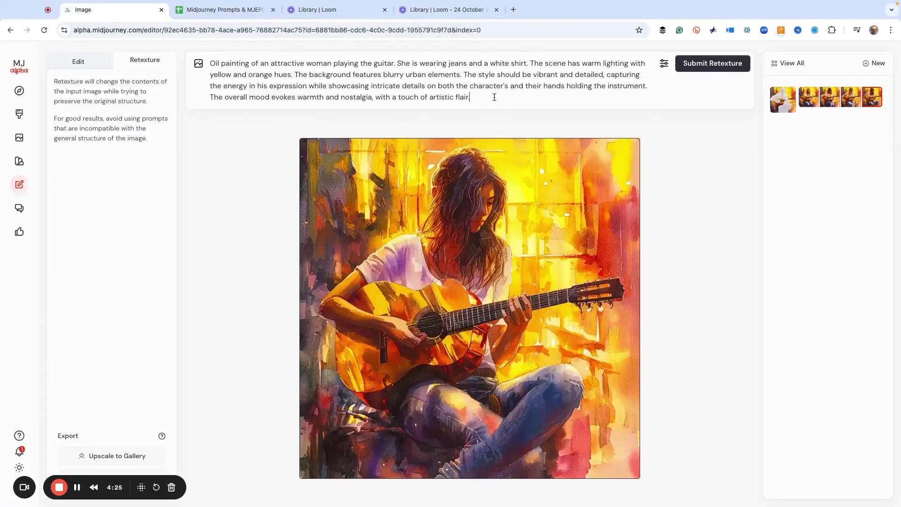
text(--sref)
key(super+v)
click(714, 66)
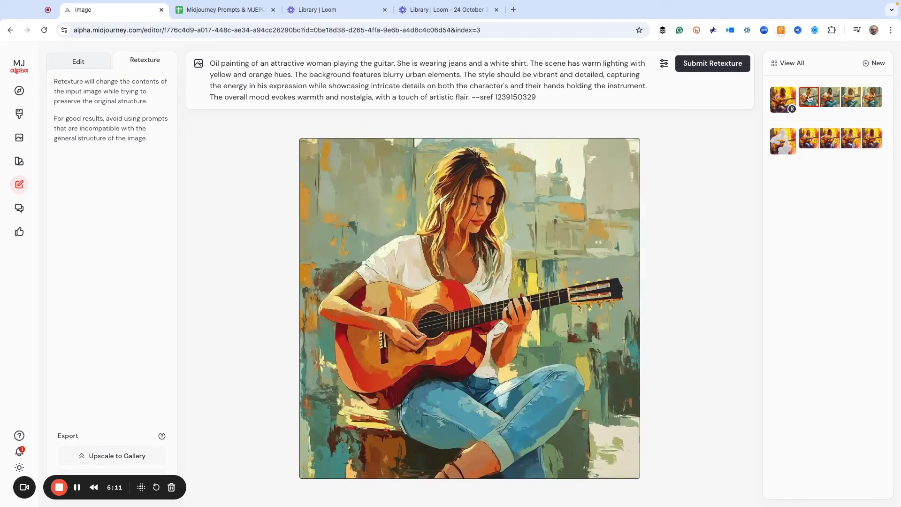
- Browse the retexture results and select the fifth, with the red-headstock guitar
click(830, 100)
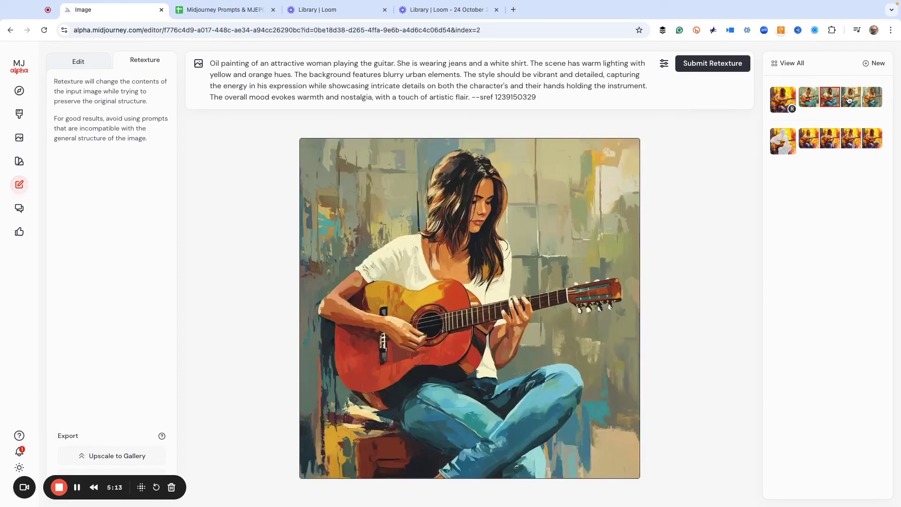
click(849, 99)
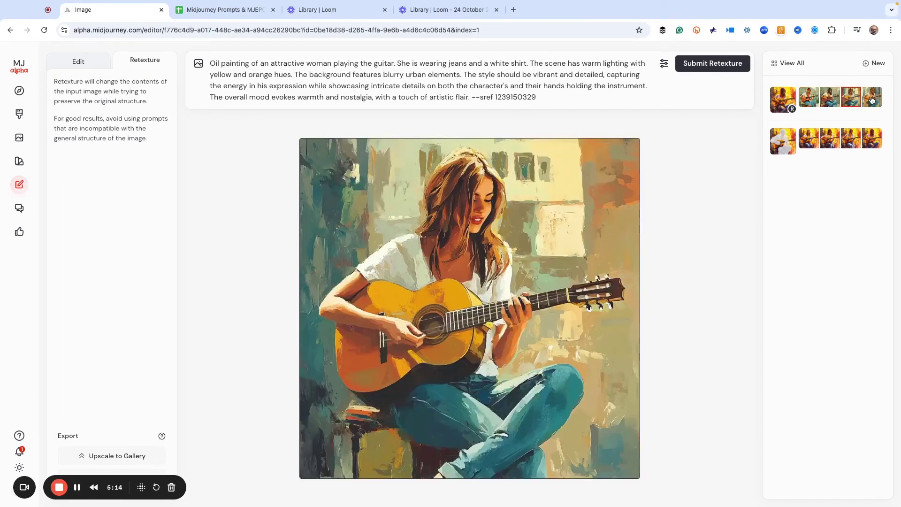
click(871, 99)
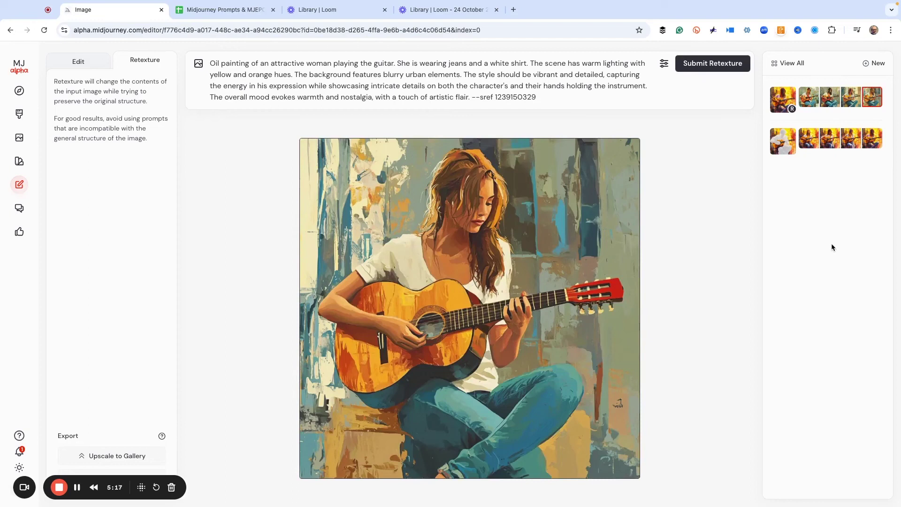